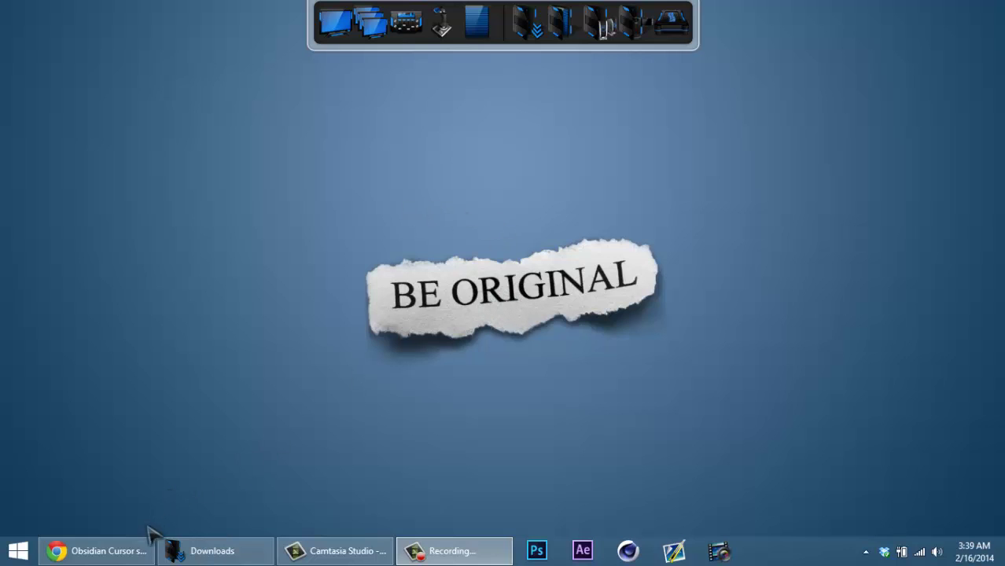
Step: Restore the Chrome window showing the deviantART Obsidian Cursor set page
left_click(118, 552)
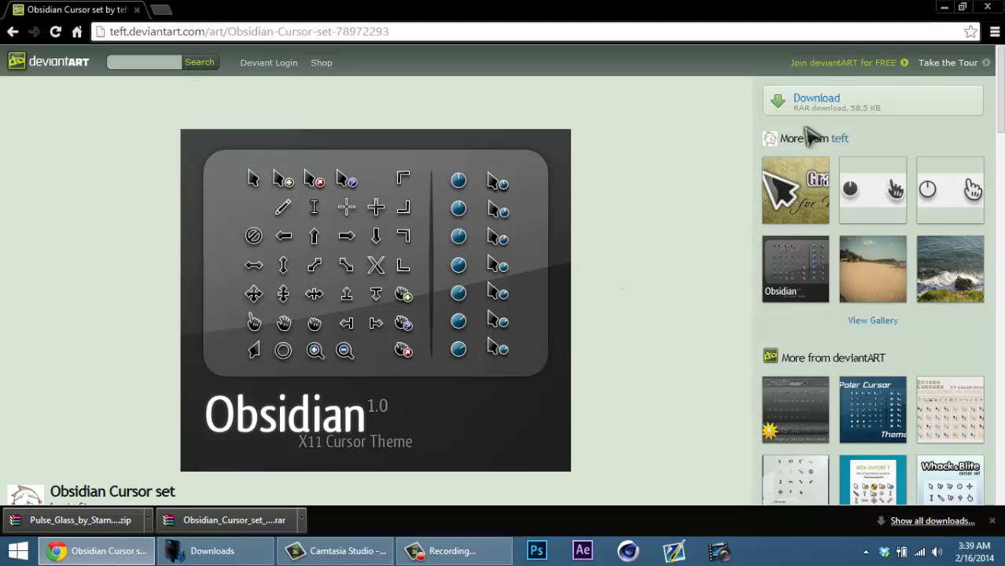
Step: Download the Obsidian Cursor set RAR (58.5 KB), then minimise Chrome
left_click(816, 100)
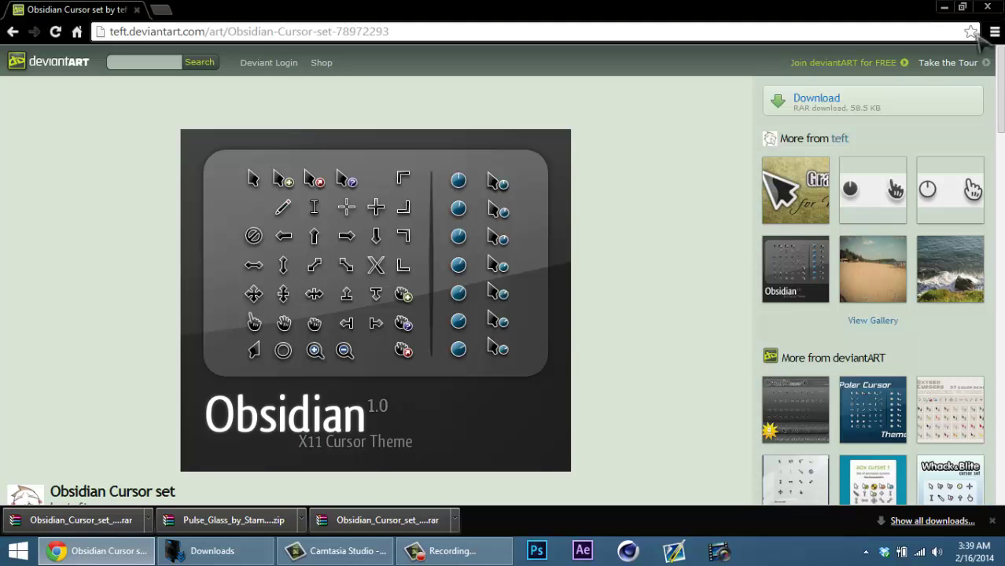
left_click(943, 7)
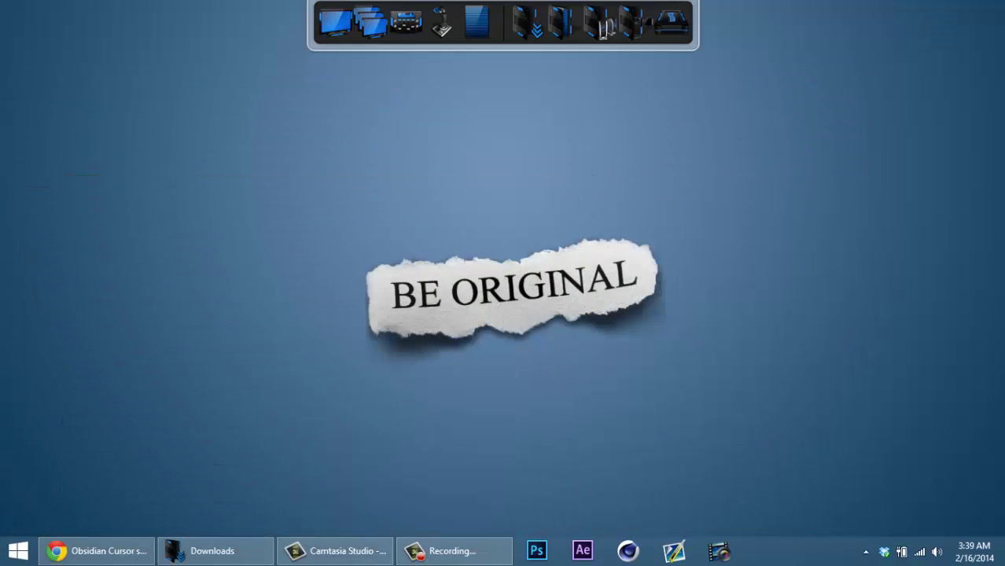
Step: Extract the archive to Obsidian_Cursor_set_by_teft in Downloads and open its Small subfolder
left_click(236, 551)
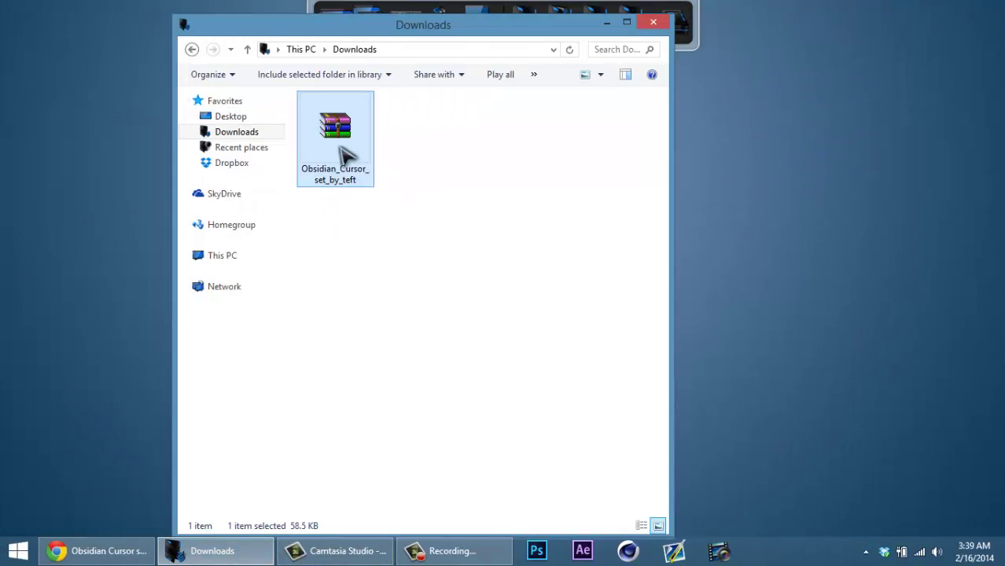
right_click(342, 152)
left_click(400, 200)
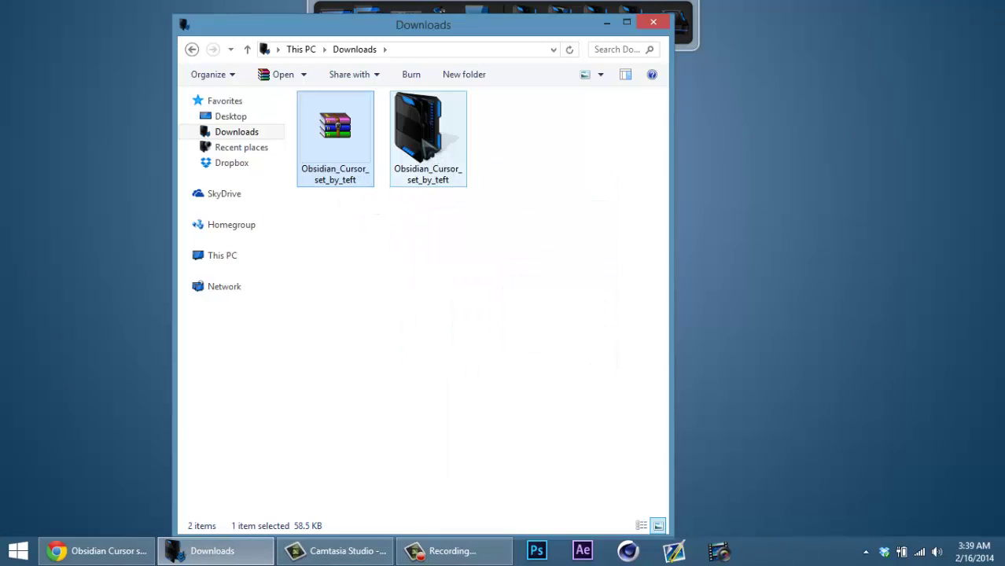
double_click(423, 144)
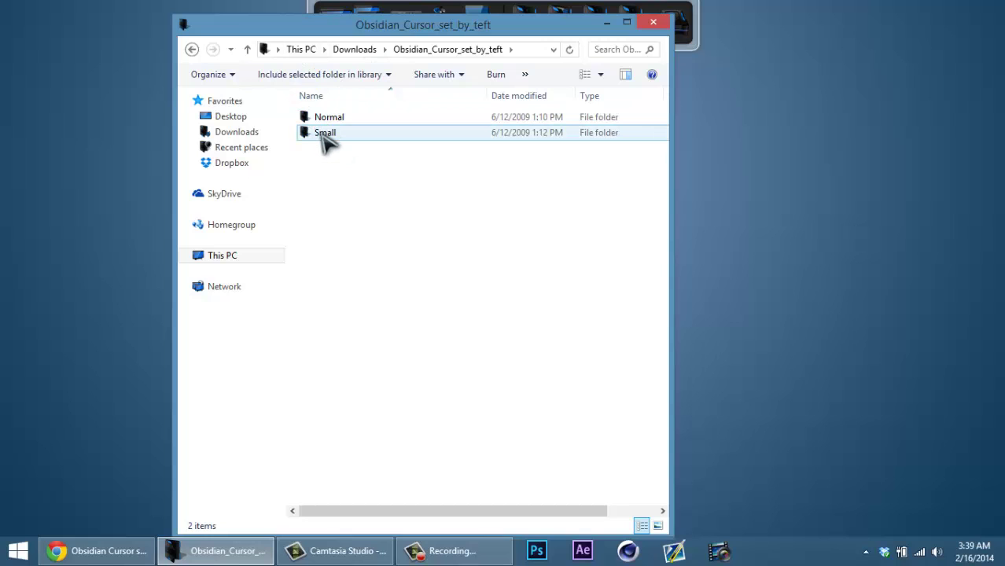
double_click(331, 135)
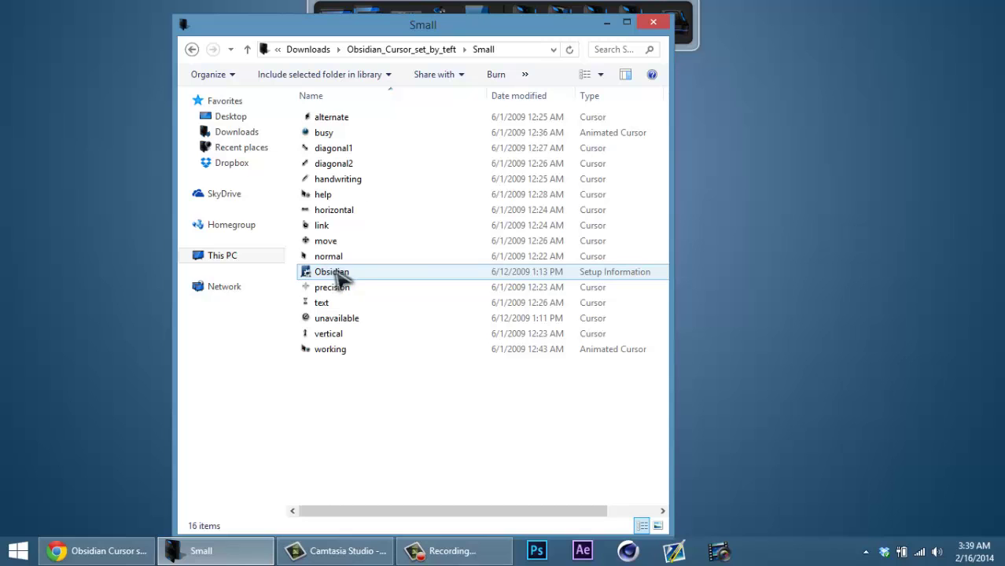
Step: Install Obsidian.inf, accept the security warning, and minimise the Small folder window
right_click(400, 273)
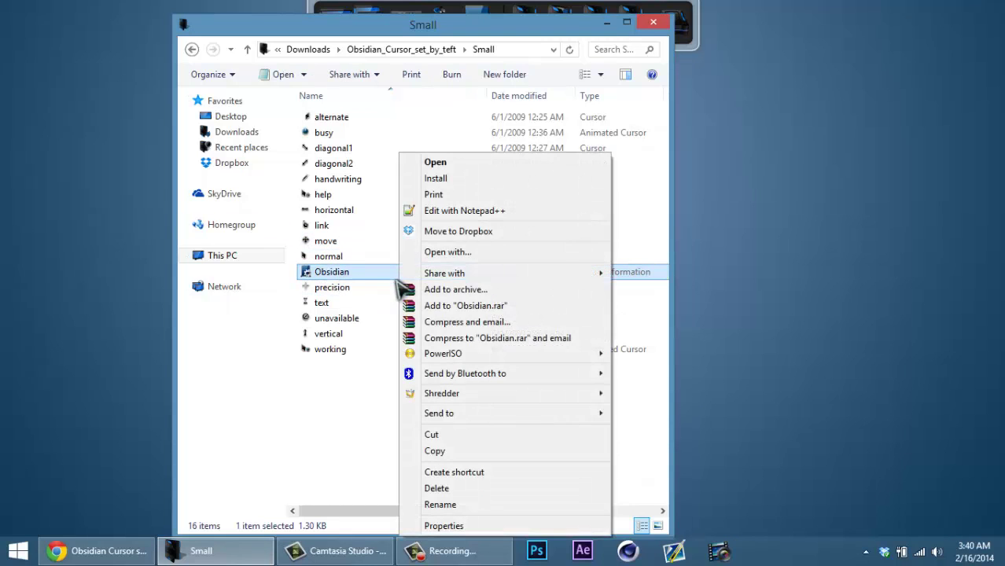
left_click(434, 179)
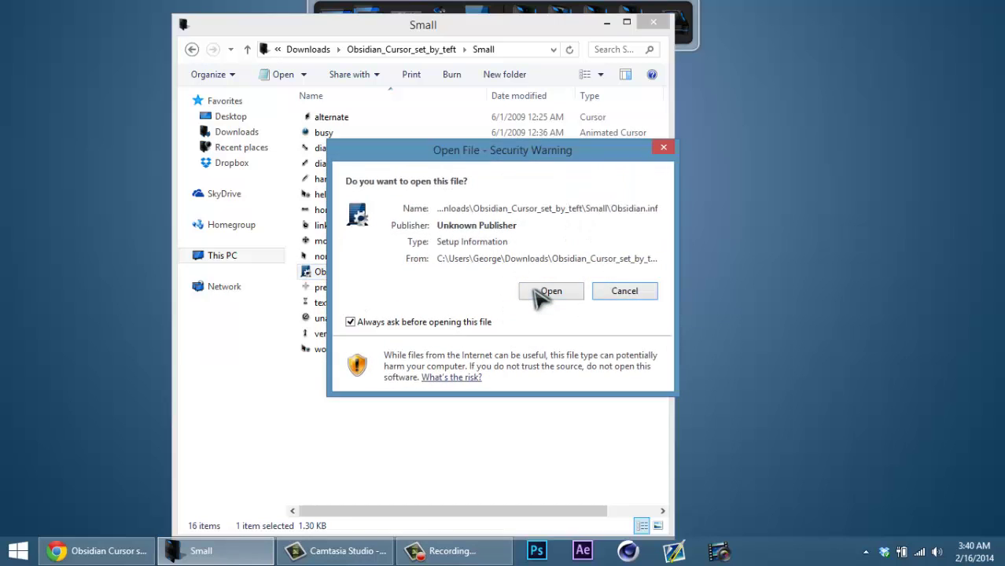
left_click(540, 295)
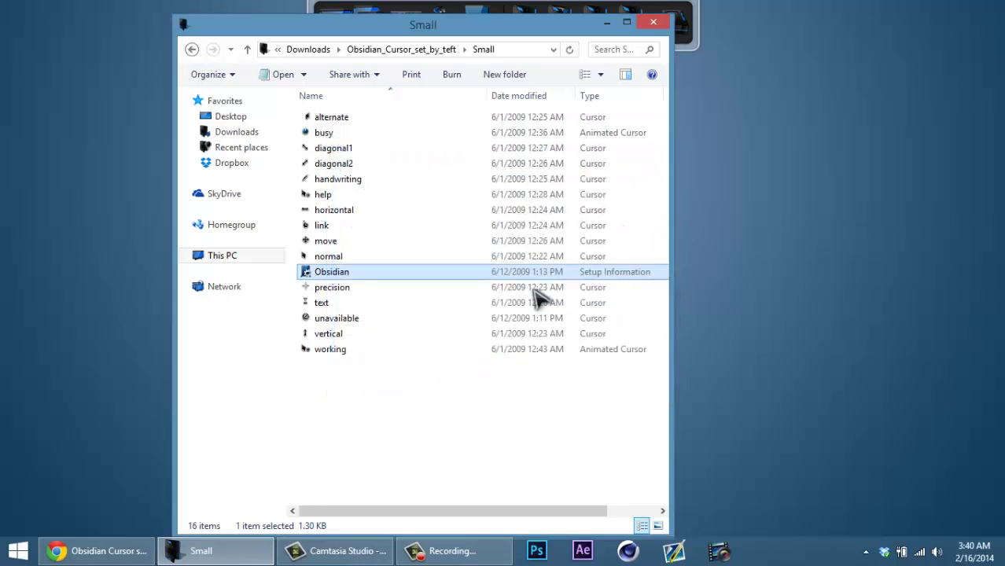
left_click(463, 307)
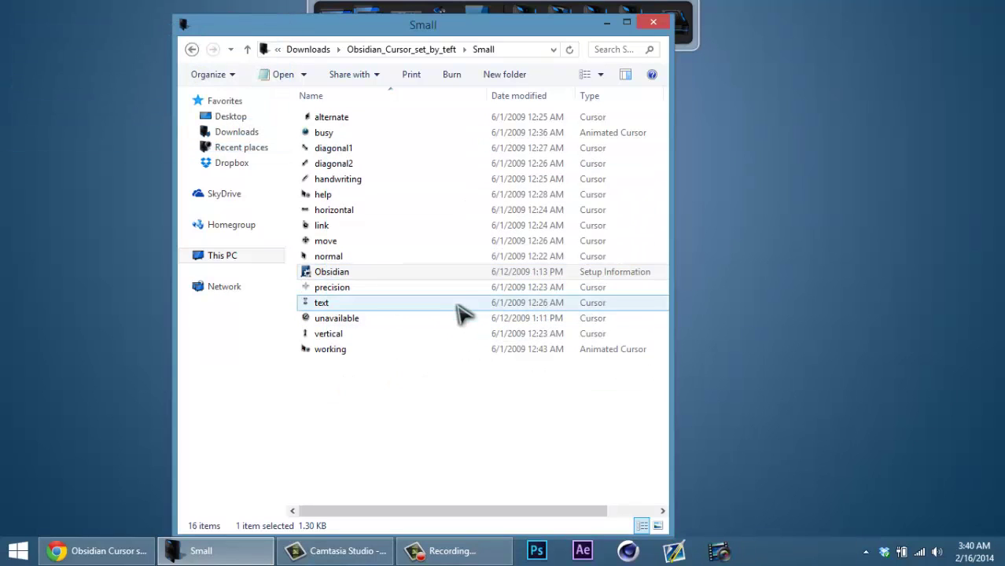
left_click(461, 276)
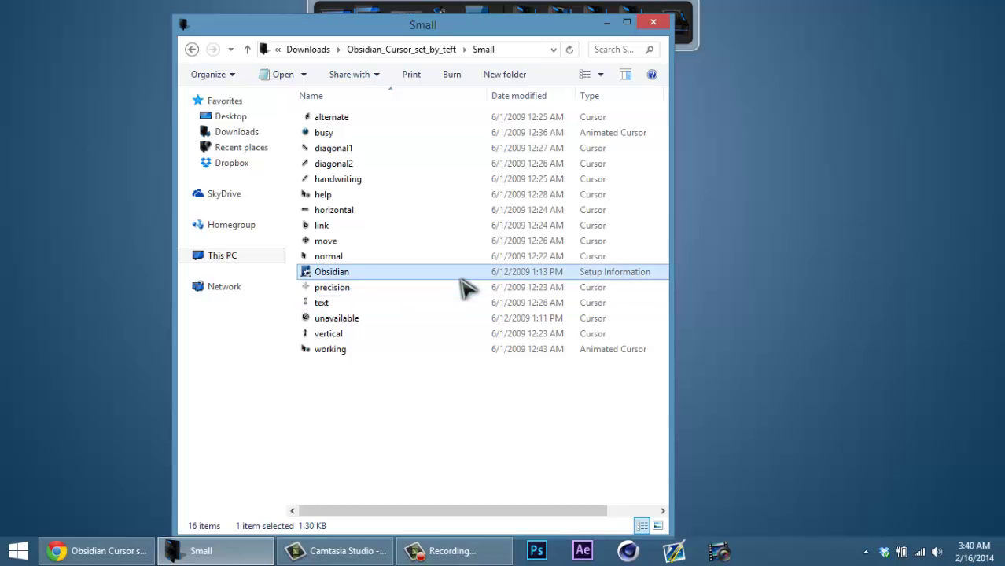
left_click(508, 464)
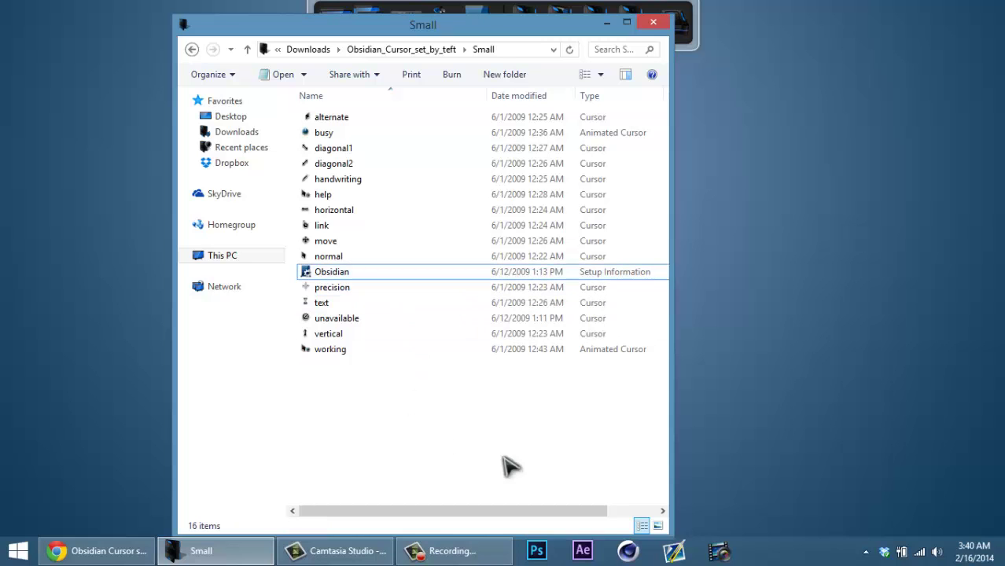
left_click(608, 24)
Step: Open Mouse Properties through desktop Personalize > Change mouse pointers
right_click(502, 267)
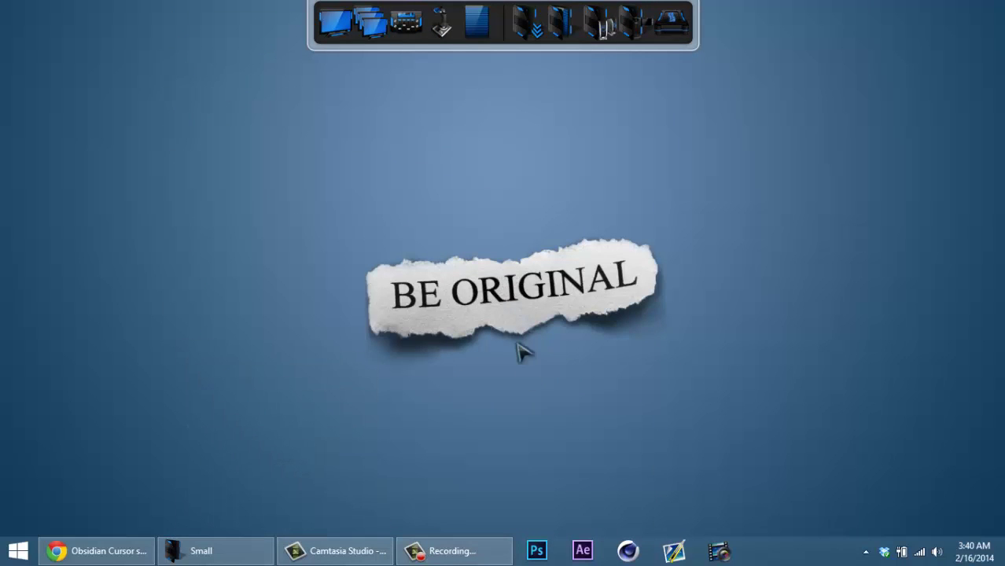
left_click(560, 459)
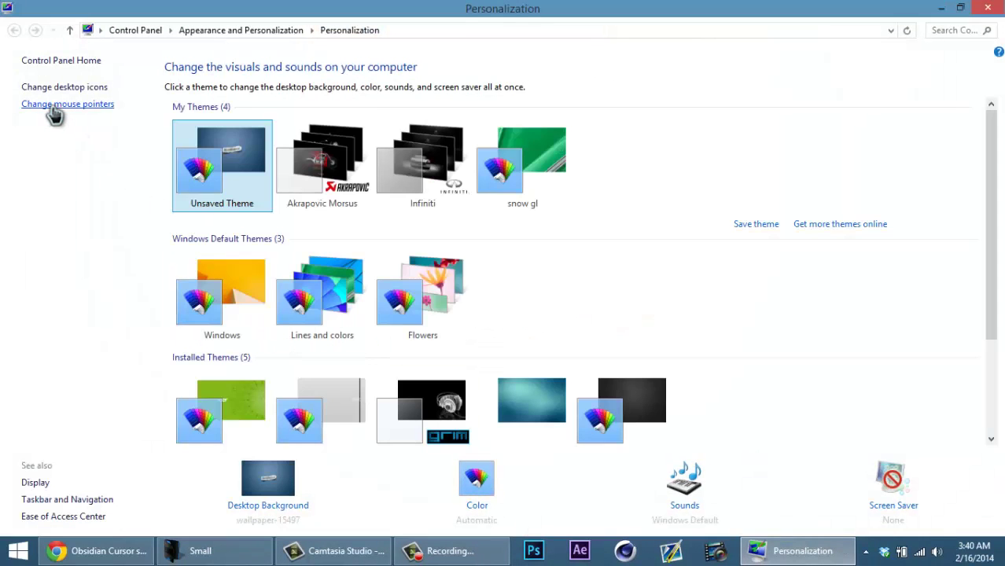
left_click(54, 106)
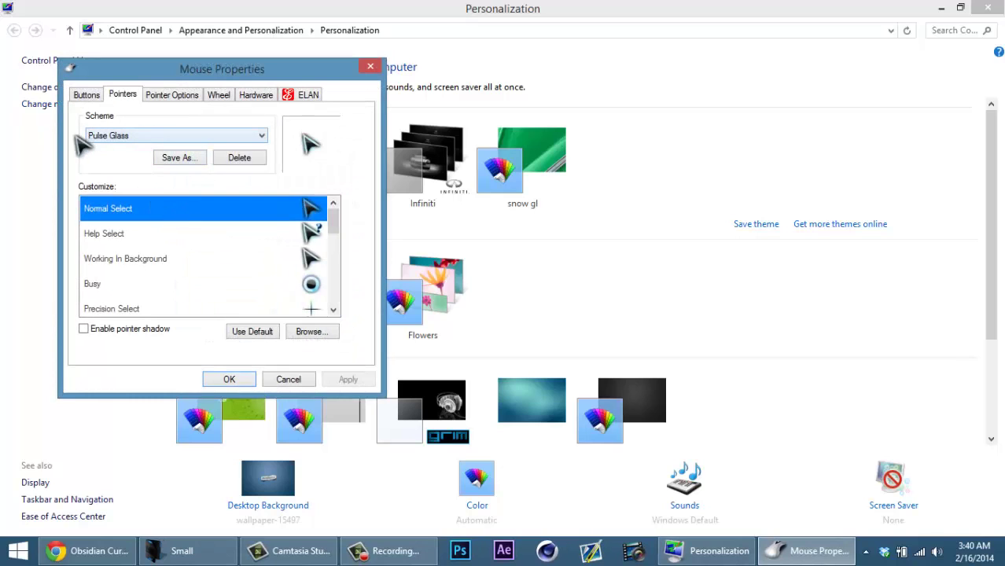
Step: Apply the Obsidian pointer scheme without replacing the existing scheme, and close Personalization
left_click(262, 136)
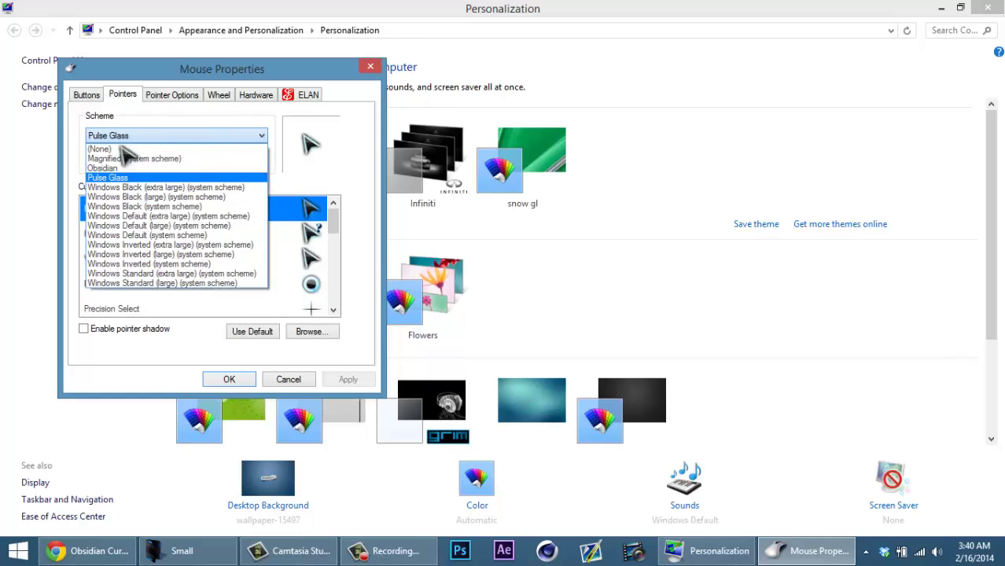
left_click(108, 171)
left_click(346, 379)
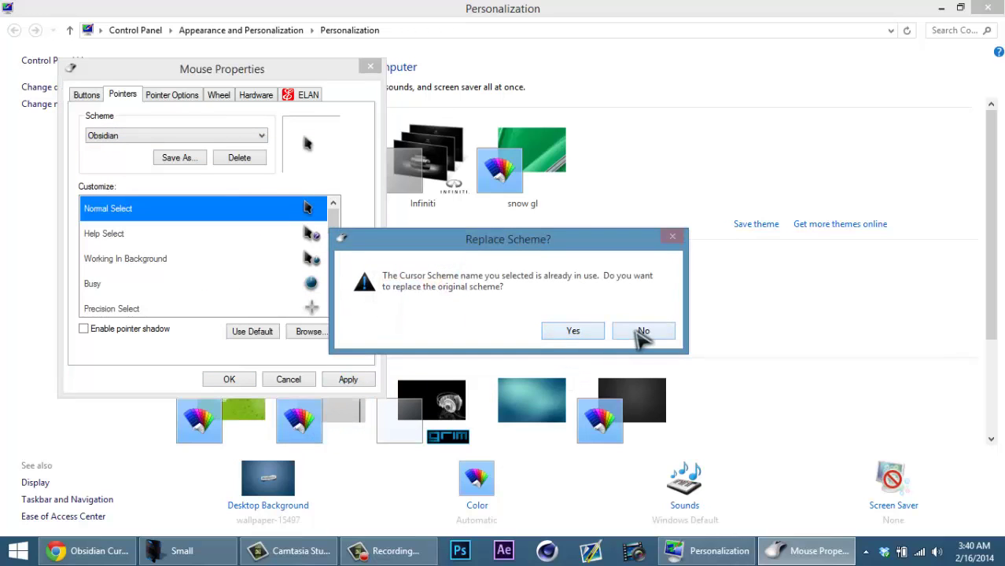
left_click(643, 331)
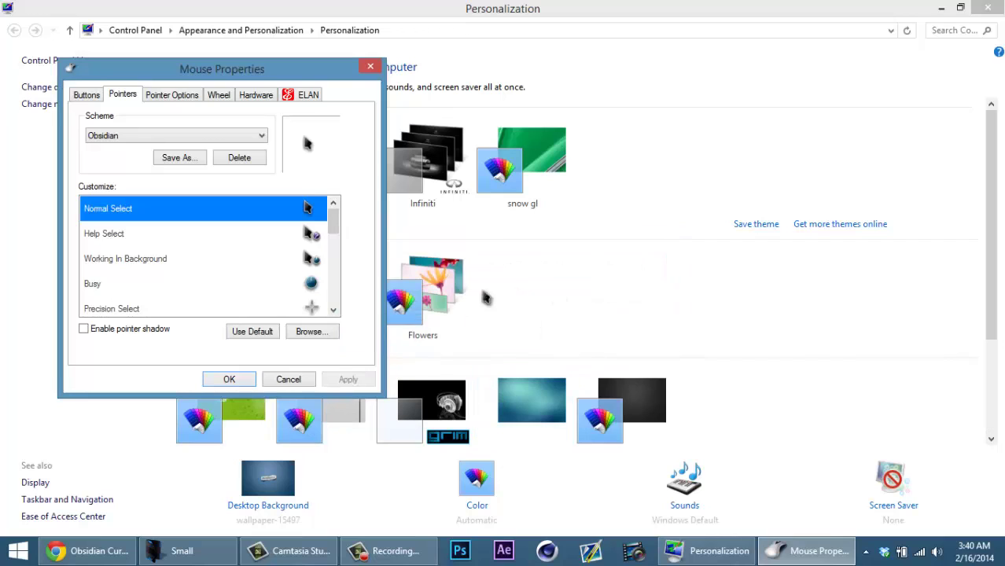
left_click(229, 379)
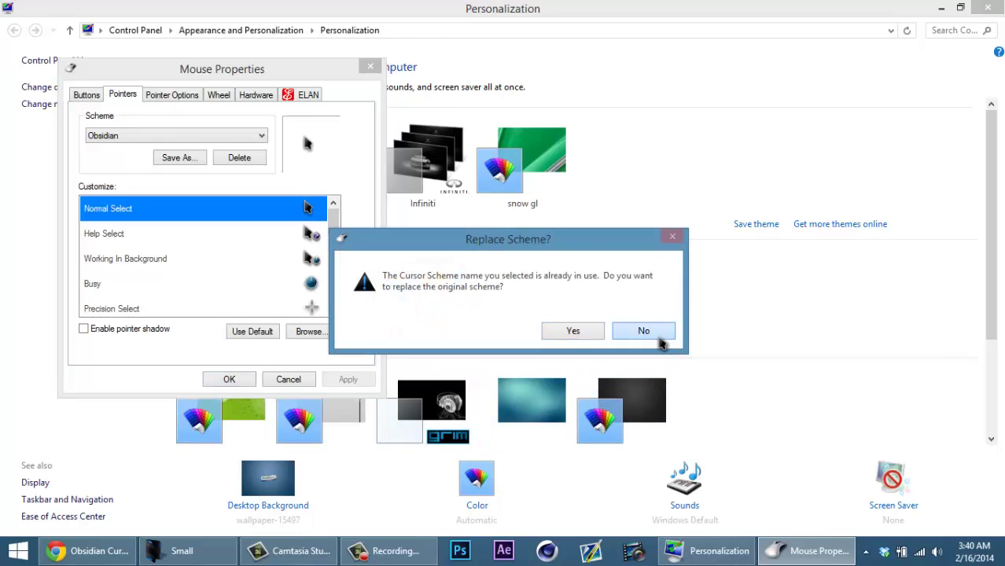
left_click(659, 338)
left_click(988, 8)
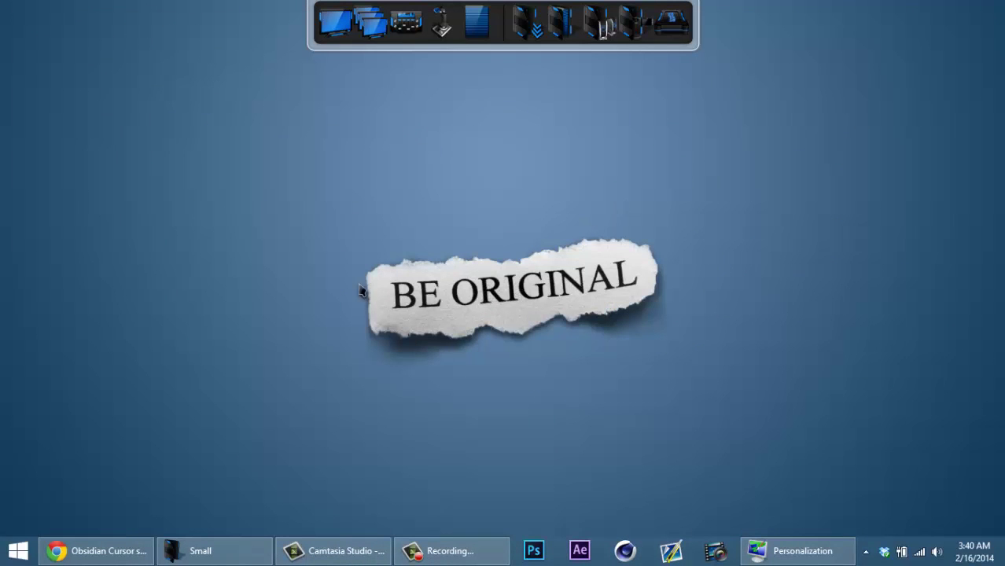
Step: Switch the pointer scheme from Obsidian back to (None) and apply it
right_click(313, 318)
left_click(505, 283)
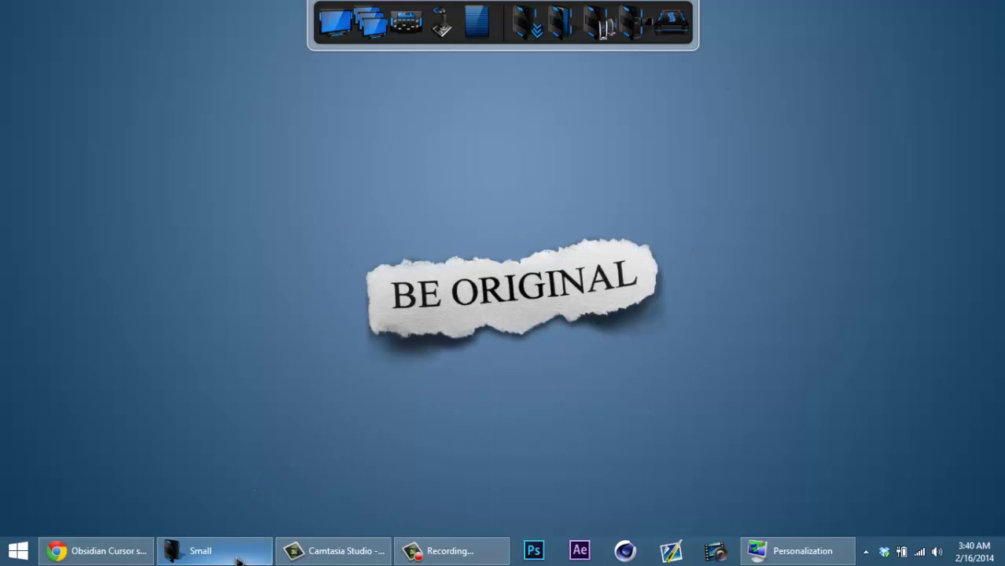
left_click(774, 550)
left_click(66, 107)
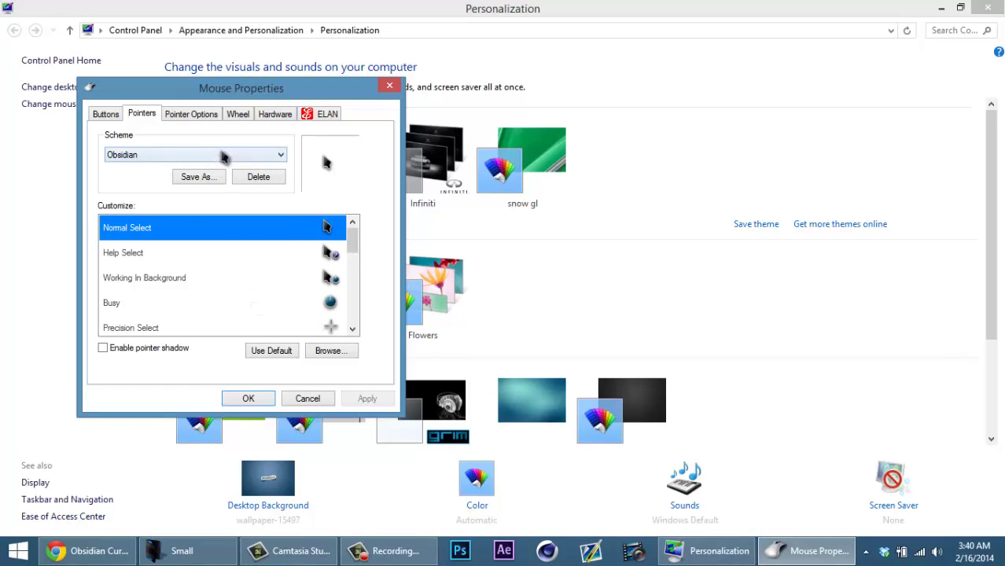
left_click(224, 156)
left_click(191, 169)
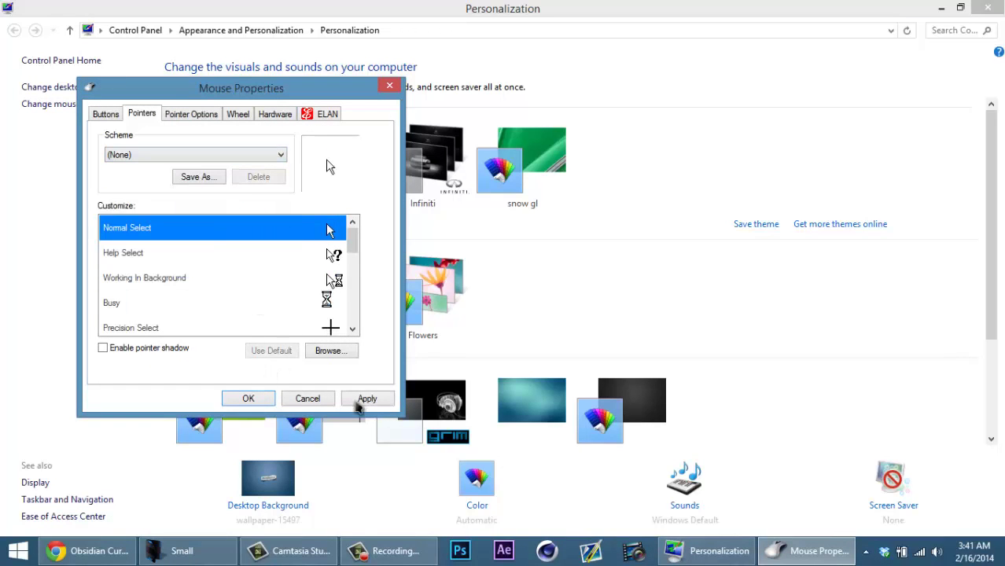
left_click(248, 398)
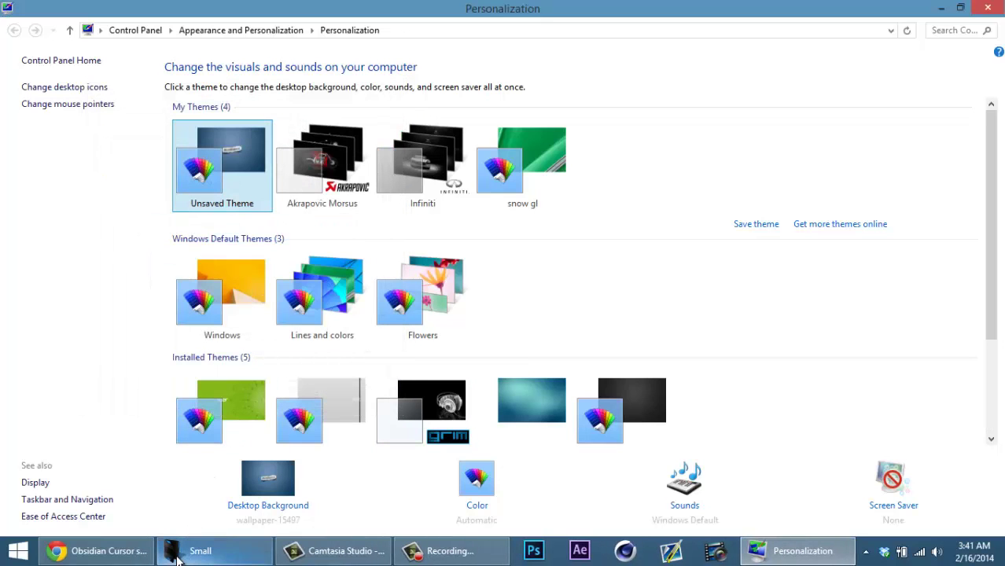
Step: Delete Obsidian.inf from the Small folder and reopen the mouse pointer settings
left_click(384, 273)
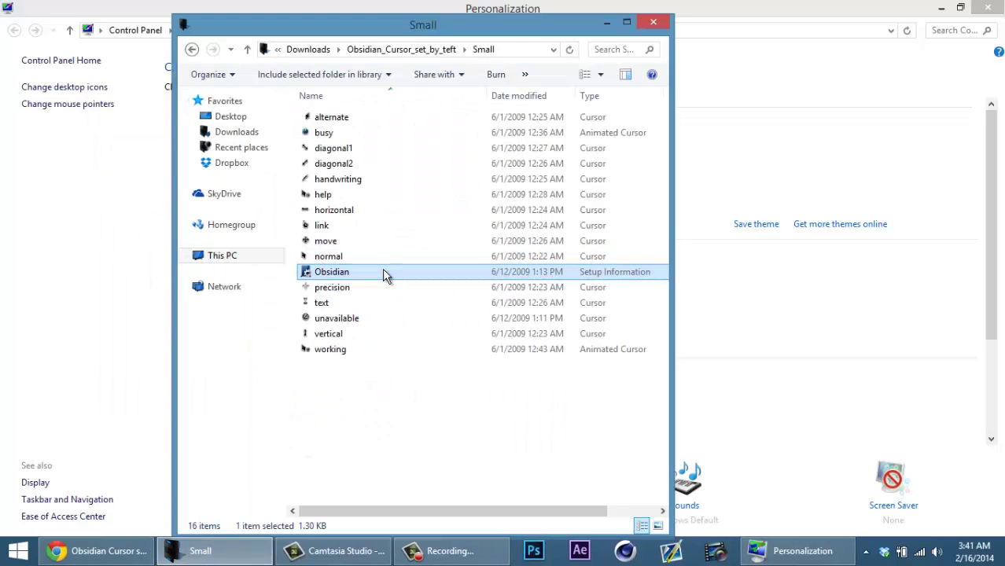
key("Delete")
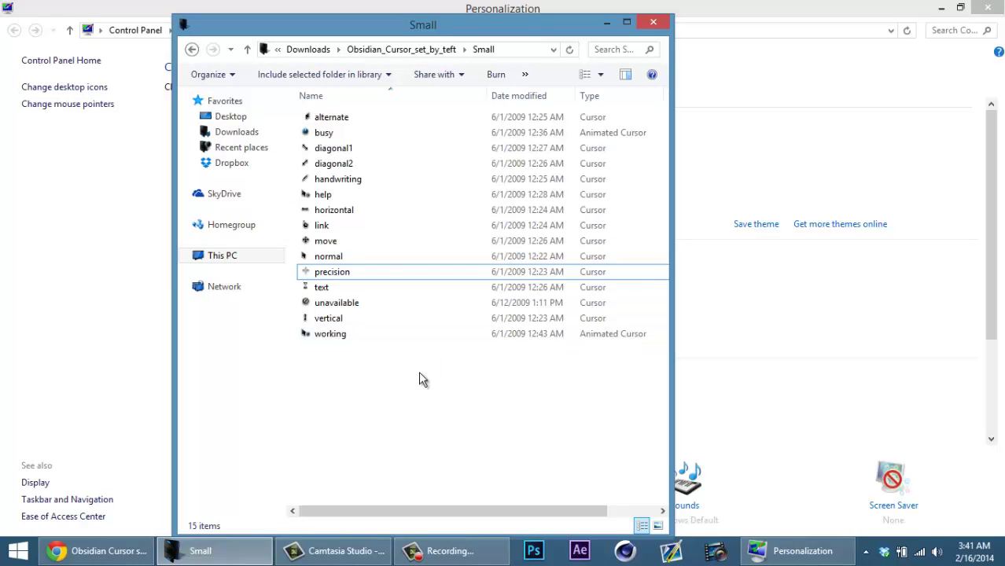
left_click(174, 288)
left_click(68, 105)
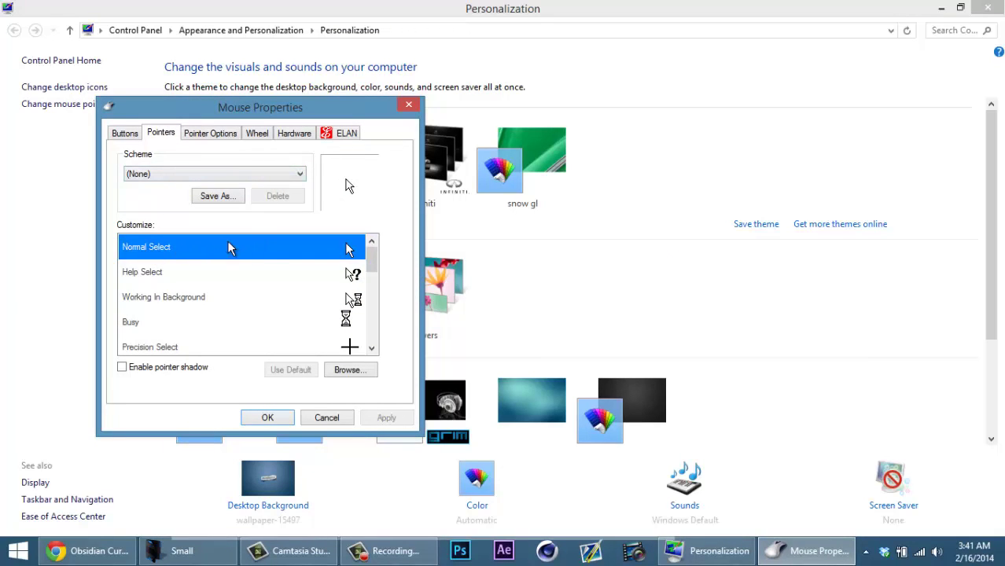
Step: Set Normal Select to the 'normal' cursor from Downloads > Obsidian_Cursor > Small
left_click(344, 368)
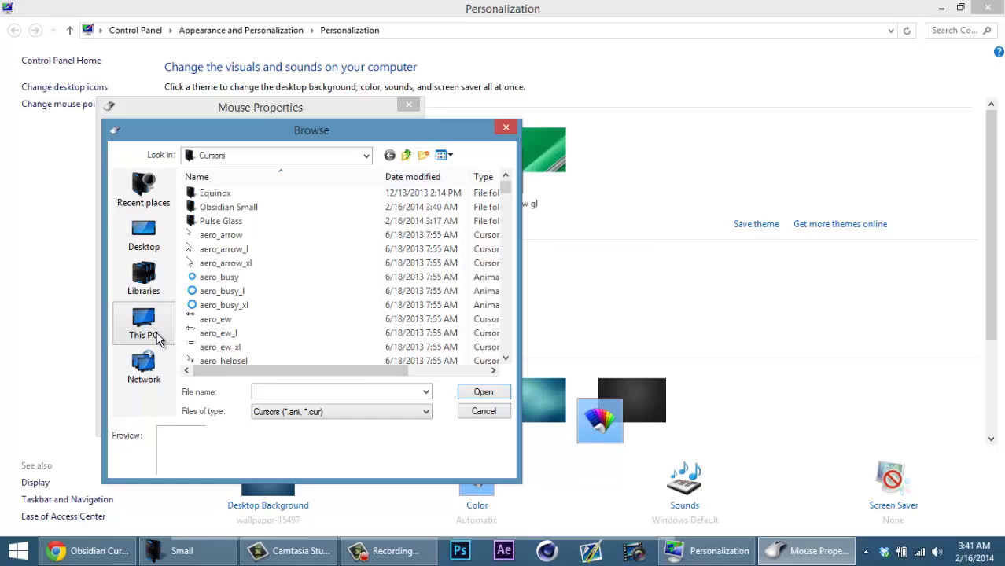
left_click(158, 338)
scroll(236, 236, "down", 3)
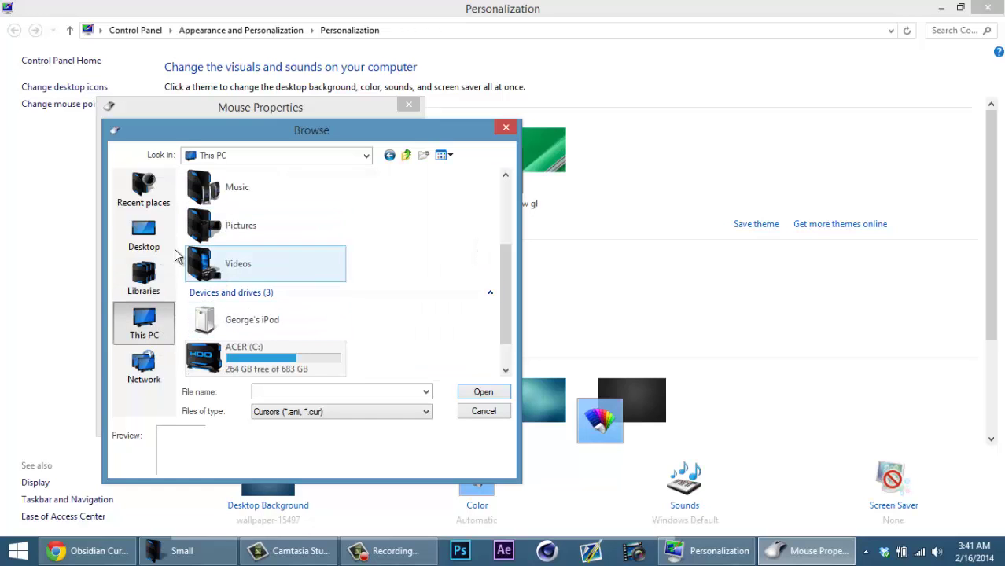
left_click_drag(508, 291, 508, 220)
left_click(275, 289)
double_click(274, 289)
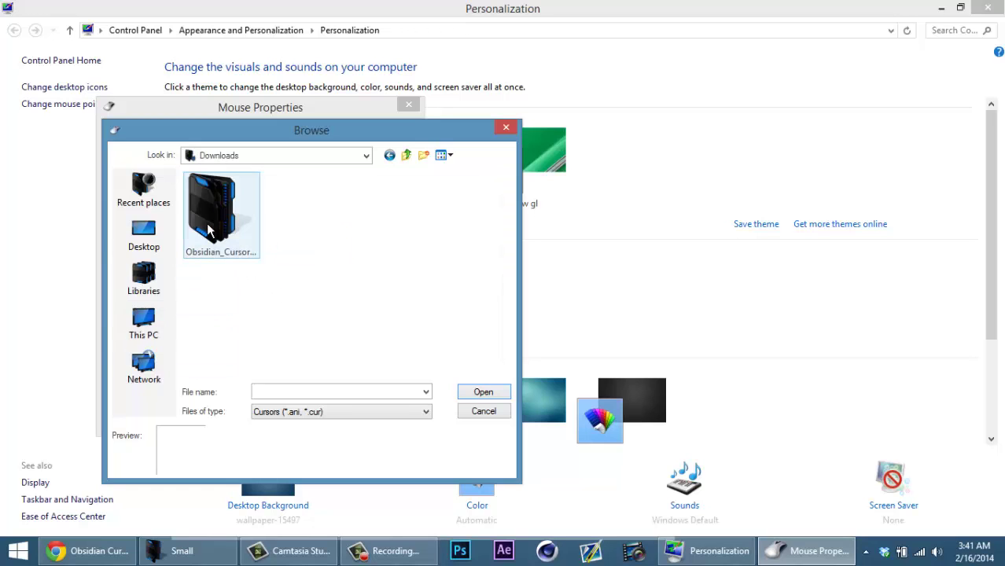
double_click(209, 230)
double_click(224, 210)
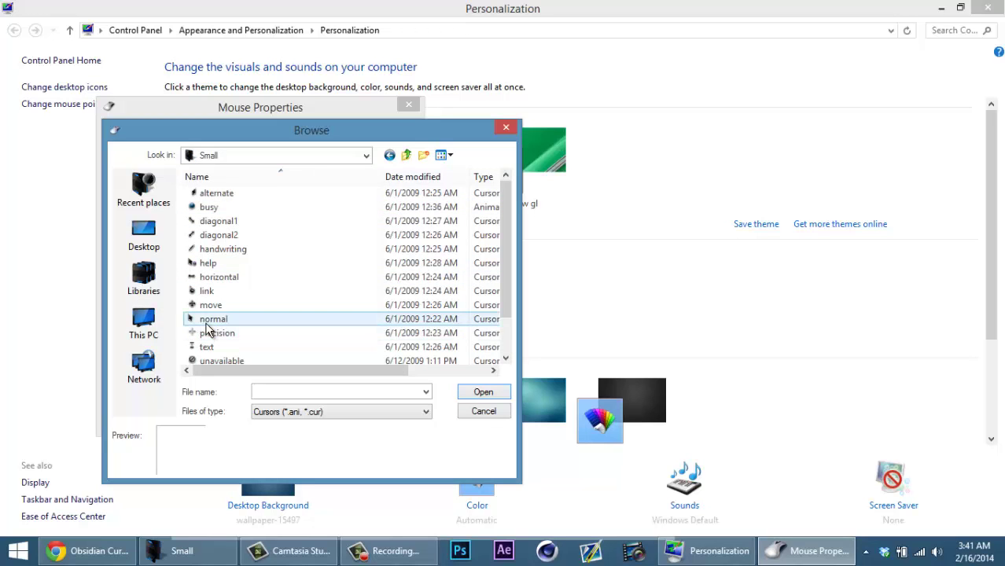
left_click_drag(281, 132, 630, 104)
left_click(598, 290)
double_click(599, 289)
Step: Assign the Obsidian 'help' and 'working' cursors to Help Select and Working In Background
left_click(217, 274)
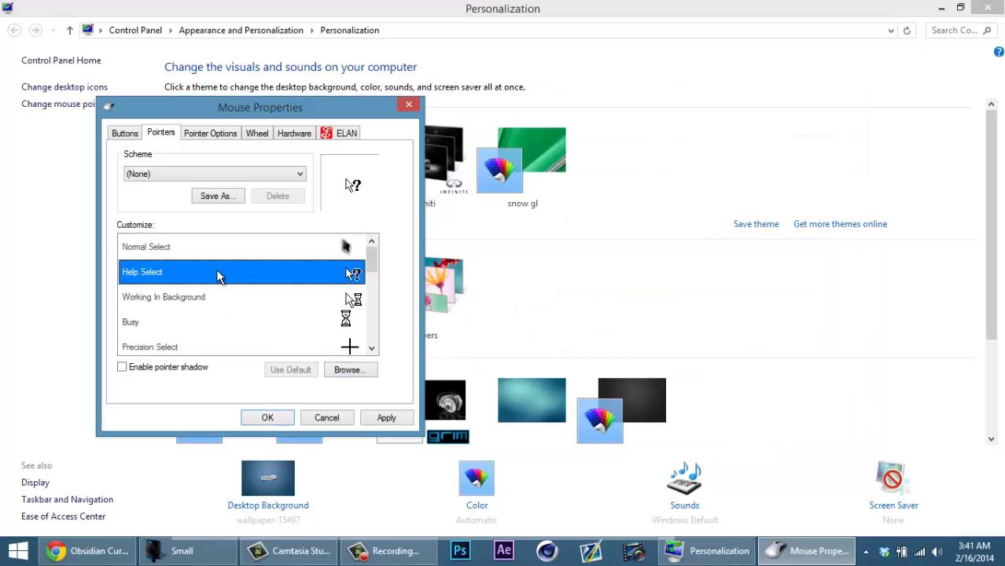
left_click(348, 369)
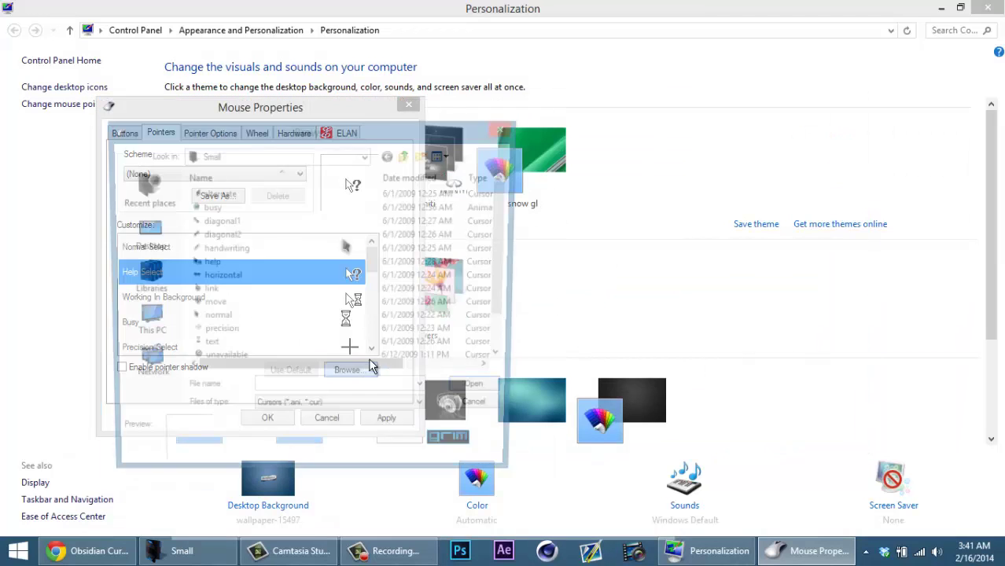
left_click_drag(363, 127, 703, 121)
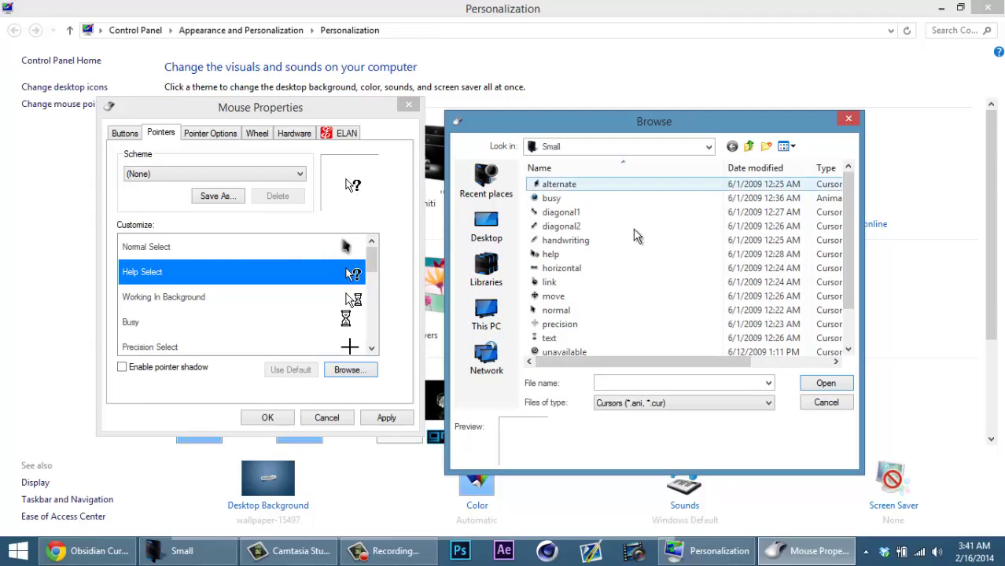
double_click(573, 252)
left_click(315, 305)
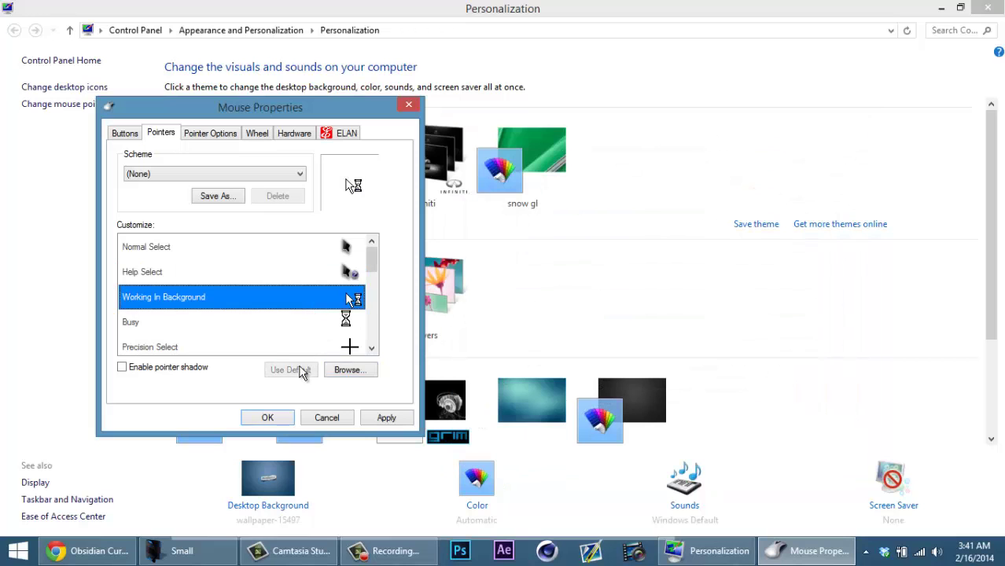
left_click(360, 377)
left_click_drag(328, 142, 726, 123)
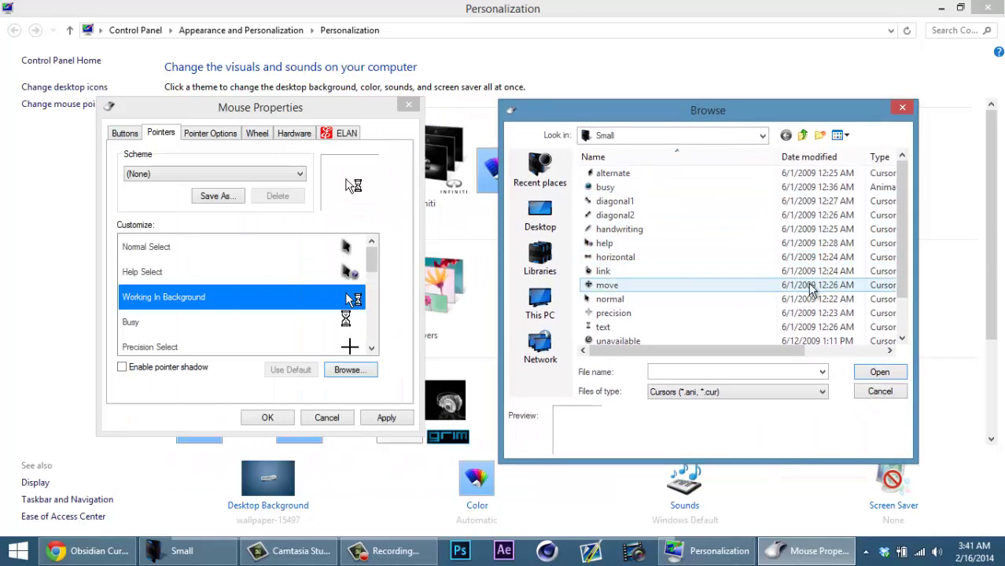
left_click(902, 338)
left_click(902, 338)
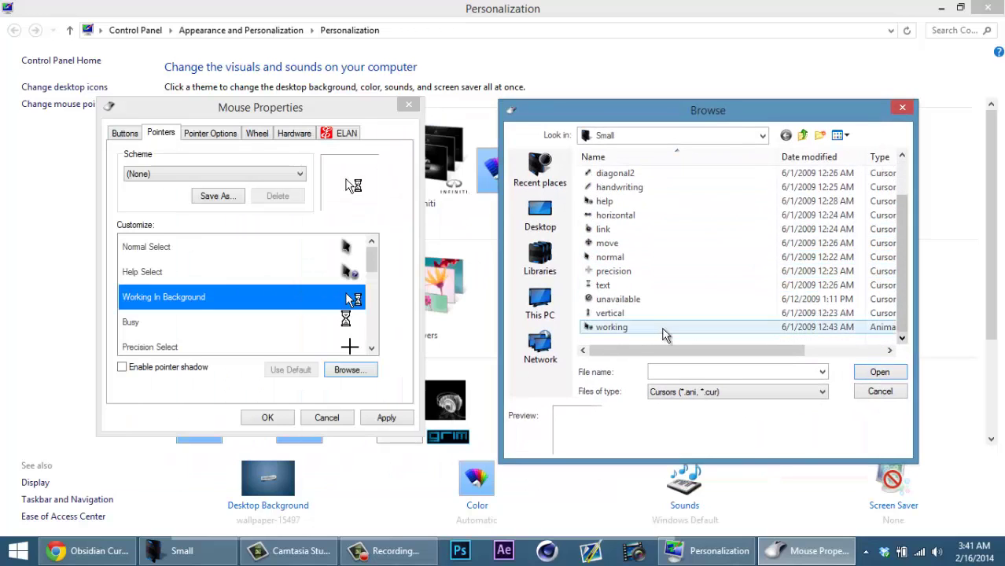
double_click(663, 330)
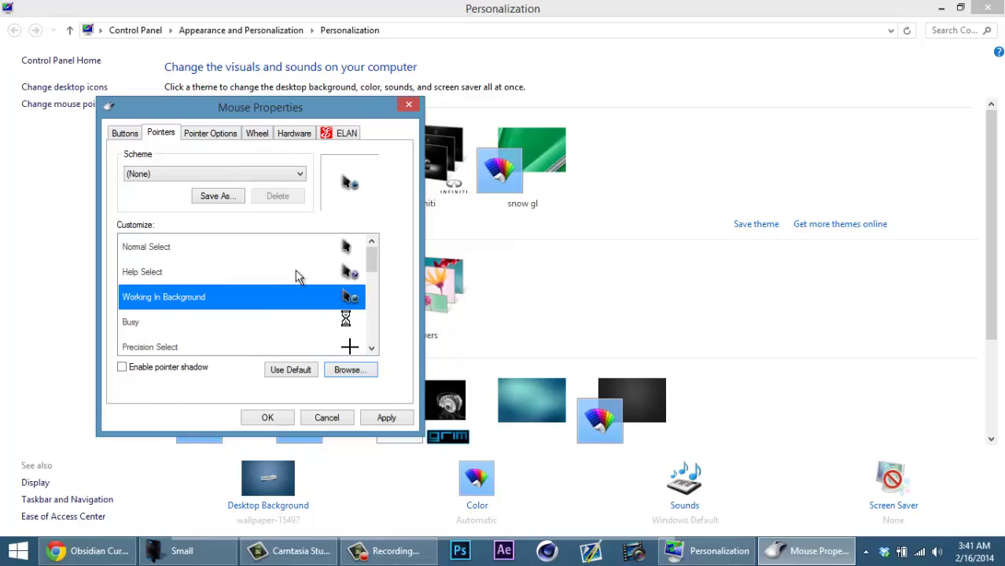
left_click(267, 247)
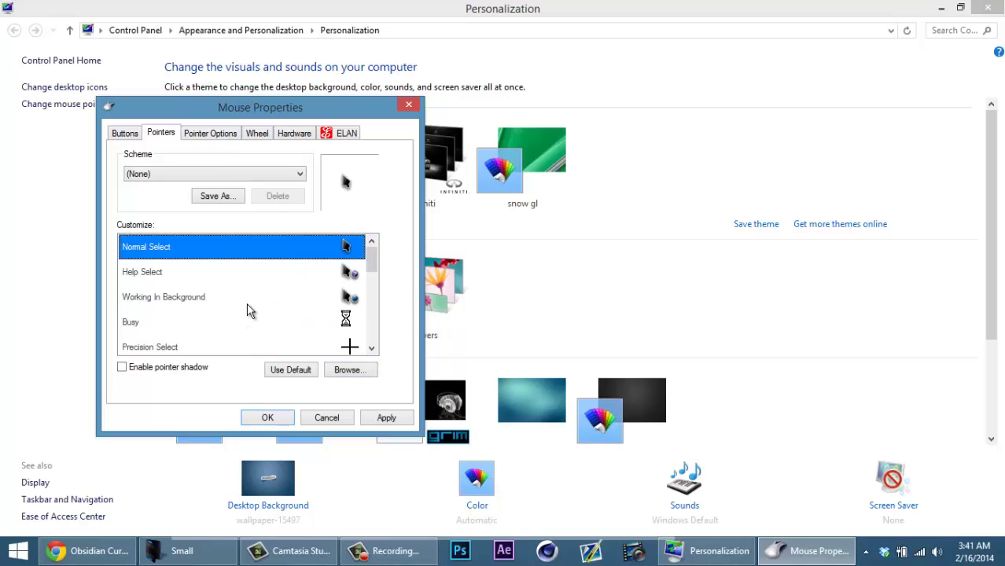
Step: Reset Normal Select and Help Select to default cursors, keeping the scheme at (None)
left_click(193, 174)
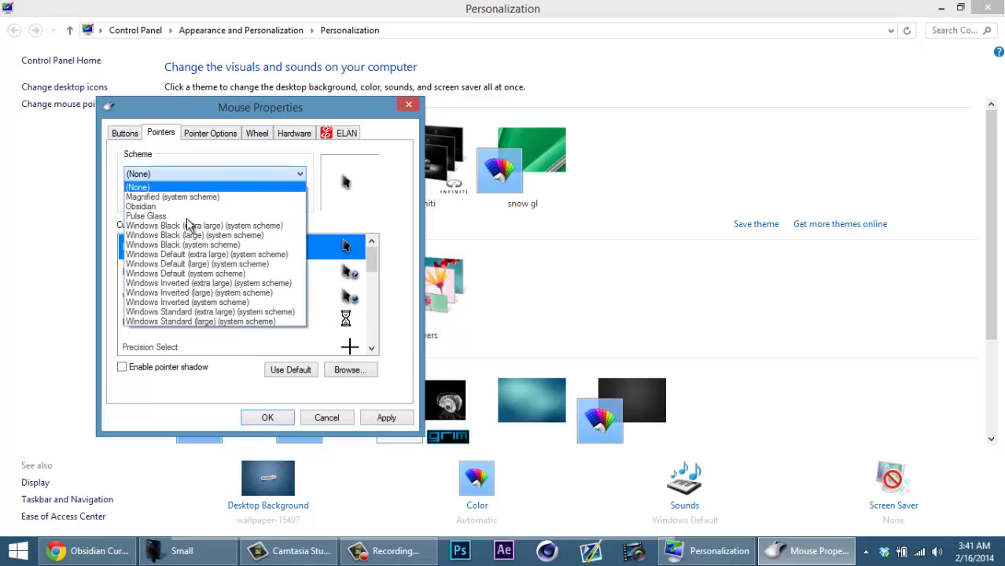
left_click(275, 174)
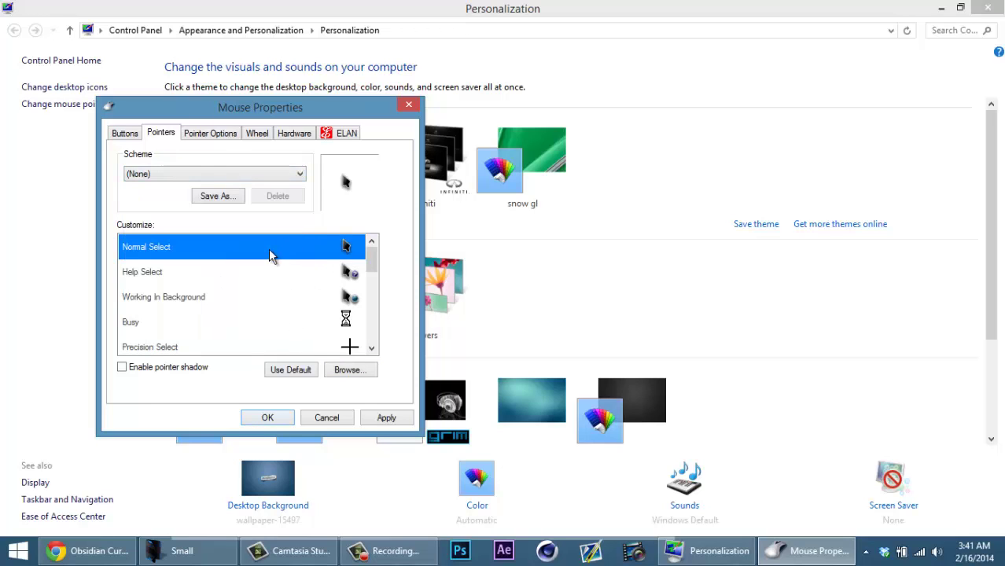
left_click(294, 370)
left_click(327, 275)
left_click(291, 370)
left_click(277, 175)
left_click(235, 187)
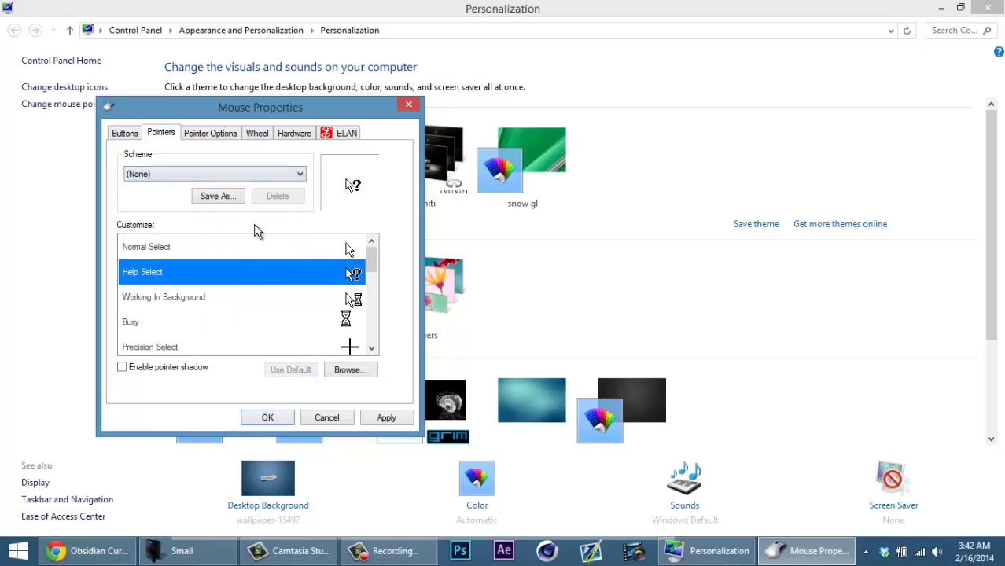